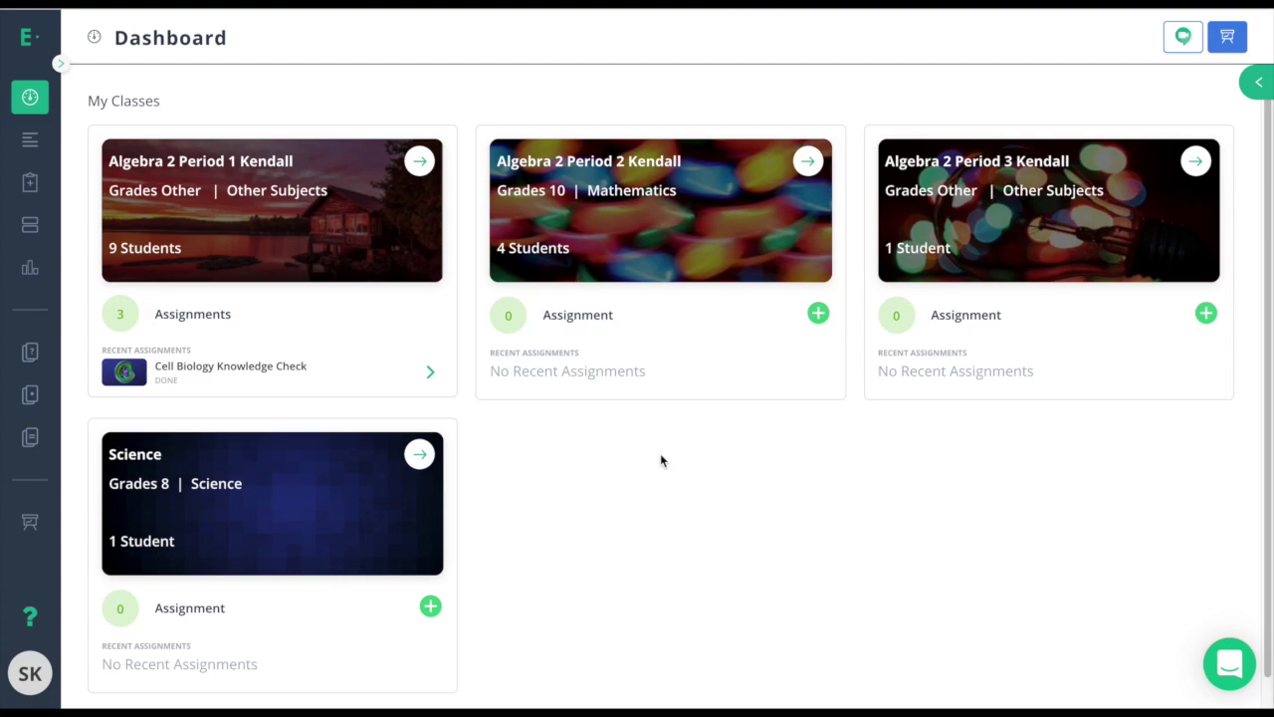
# - Go from the dashboard to the Manage Class list of all classes
pyautogui.click(30, 527)
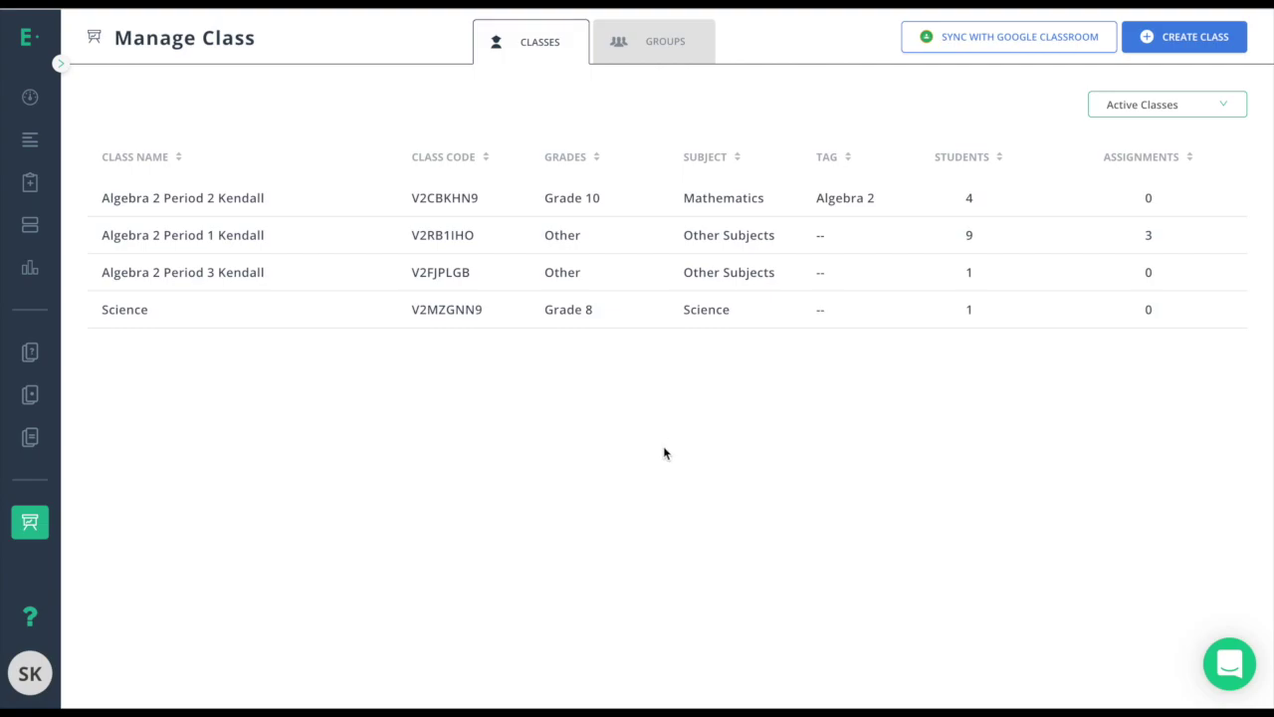
# - Open Algebra 2 Period 1 and choose Edit Class from its options menu
pyautogui.click(221, 236)
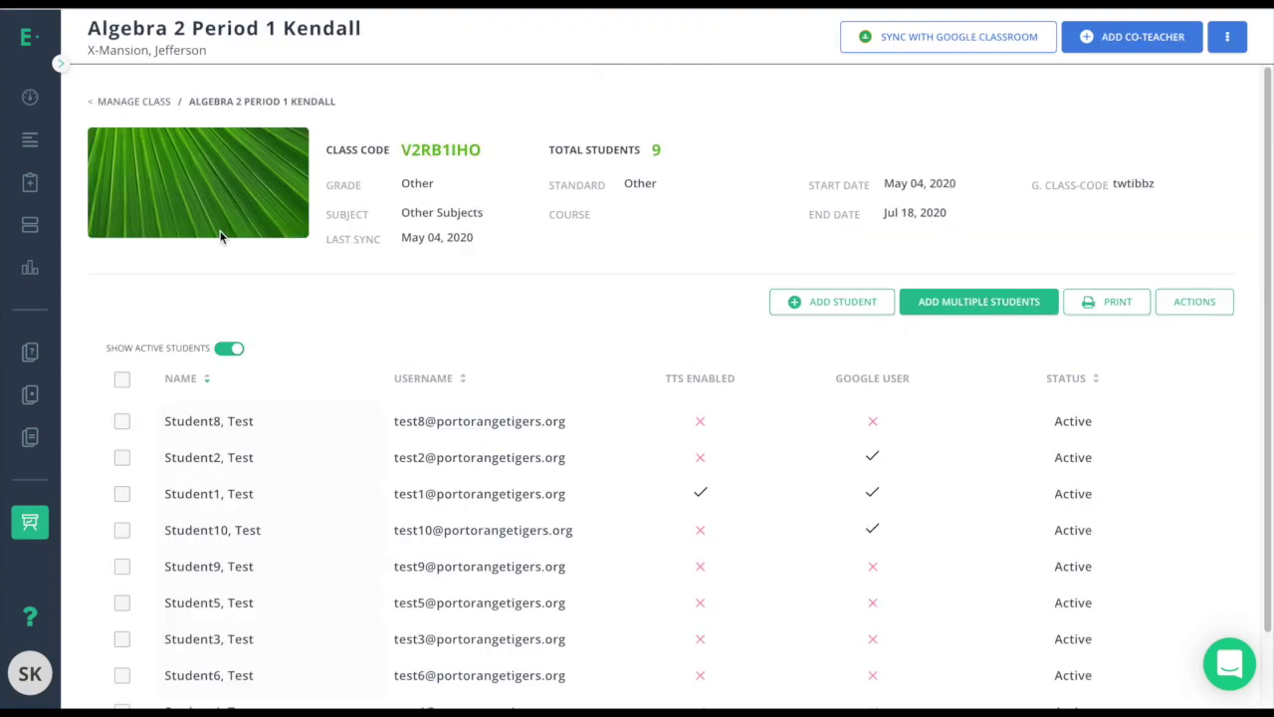
pyautogui.click(1234, 40)
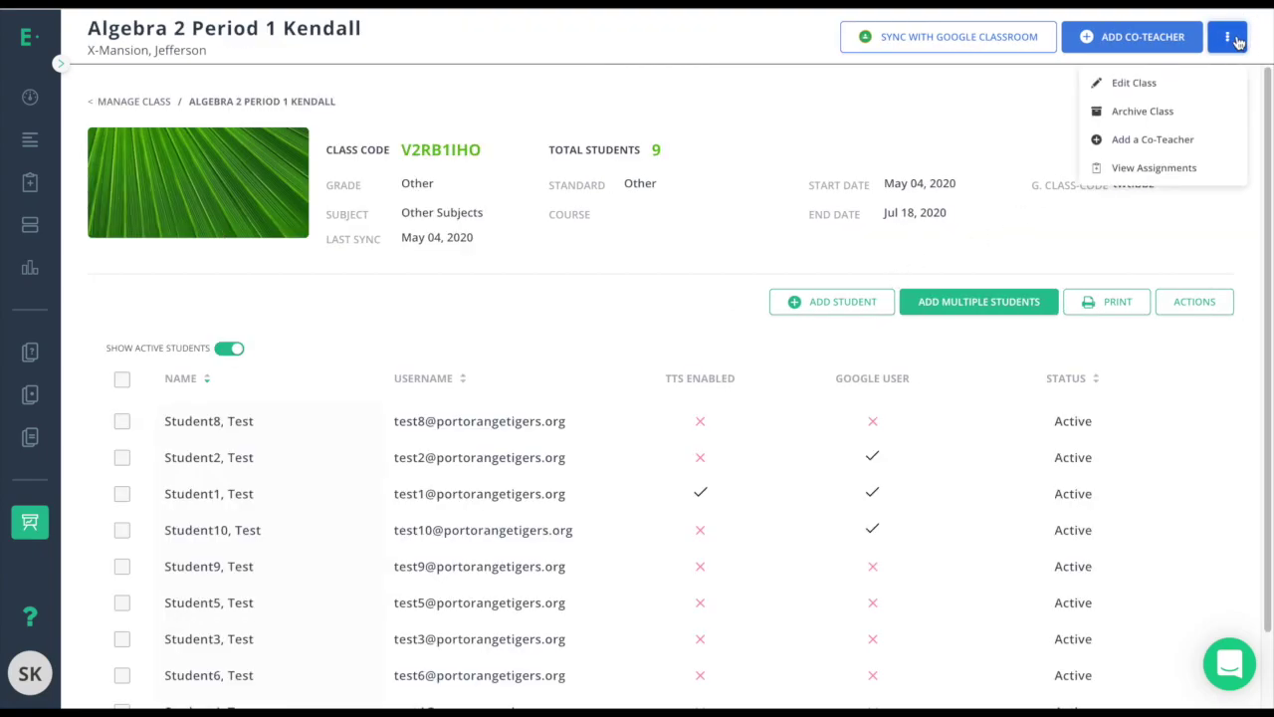
pyautogui.click(1135, 83)
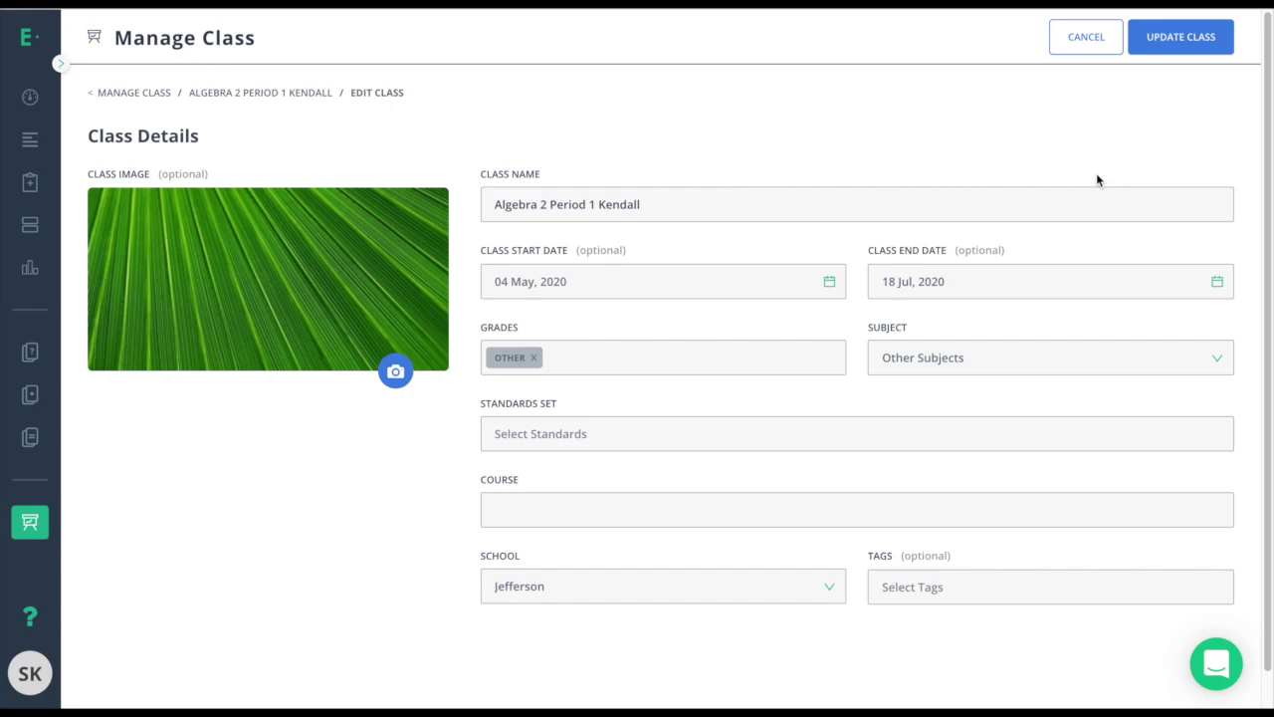
# - Replace the Other grade with Grades 9 and 10 and set the subject to Mathematics
pyautogui.click(534, 359)
pyautogui.click(534, 356)
pyautogui.scroll(-2, 549, 468)
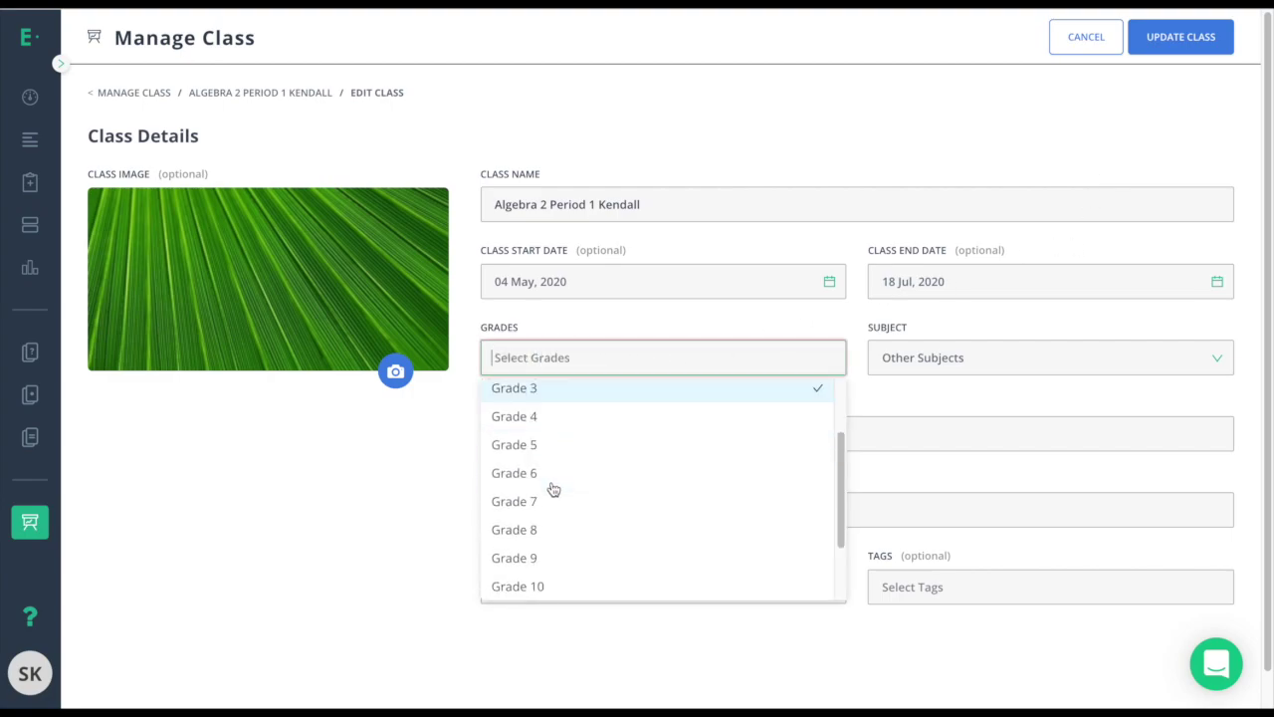
pyautogui.click(531, 557)
pyautogui.click(537, 587)
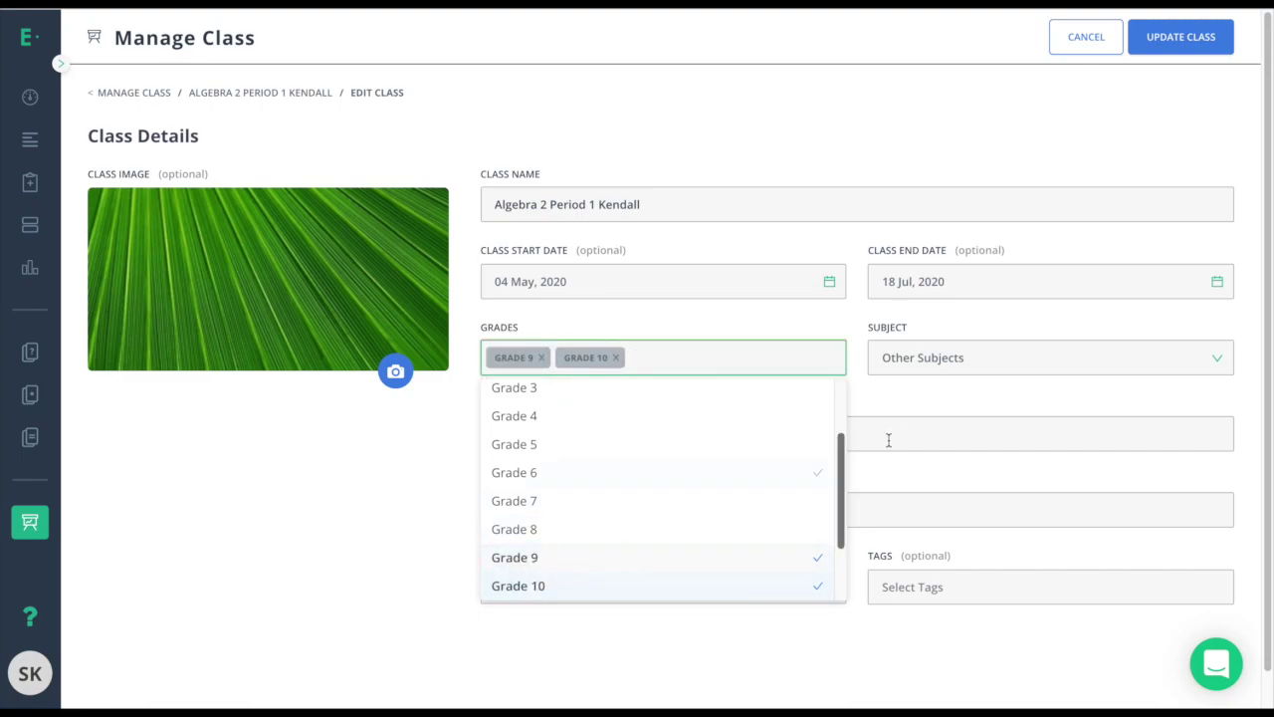
pyautogui.click(939, 359)
pyautogui.click(923, 398)
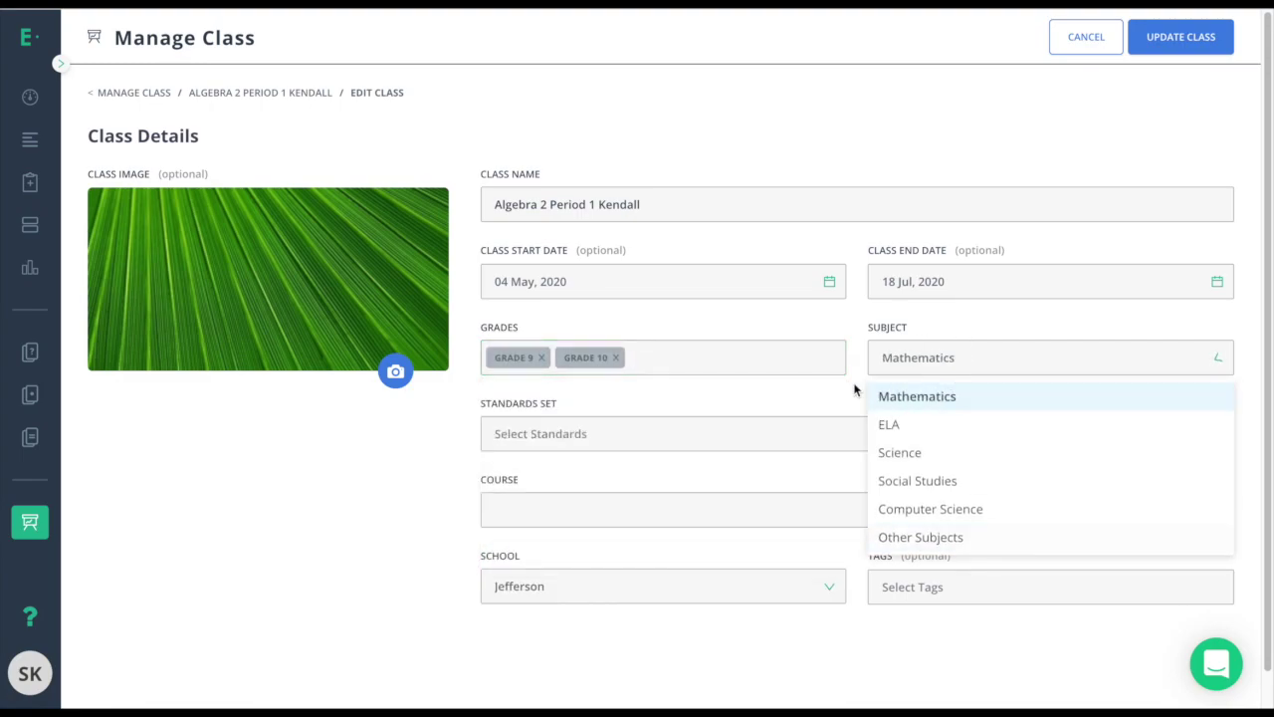
# - Set the standards to Math - Common Core, add the Algebra 2 tag, and update the class
pyautogui.click(576, 434)
pyautogui.write('math -')
pyautogui.click(577, 474)
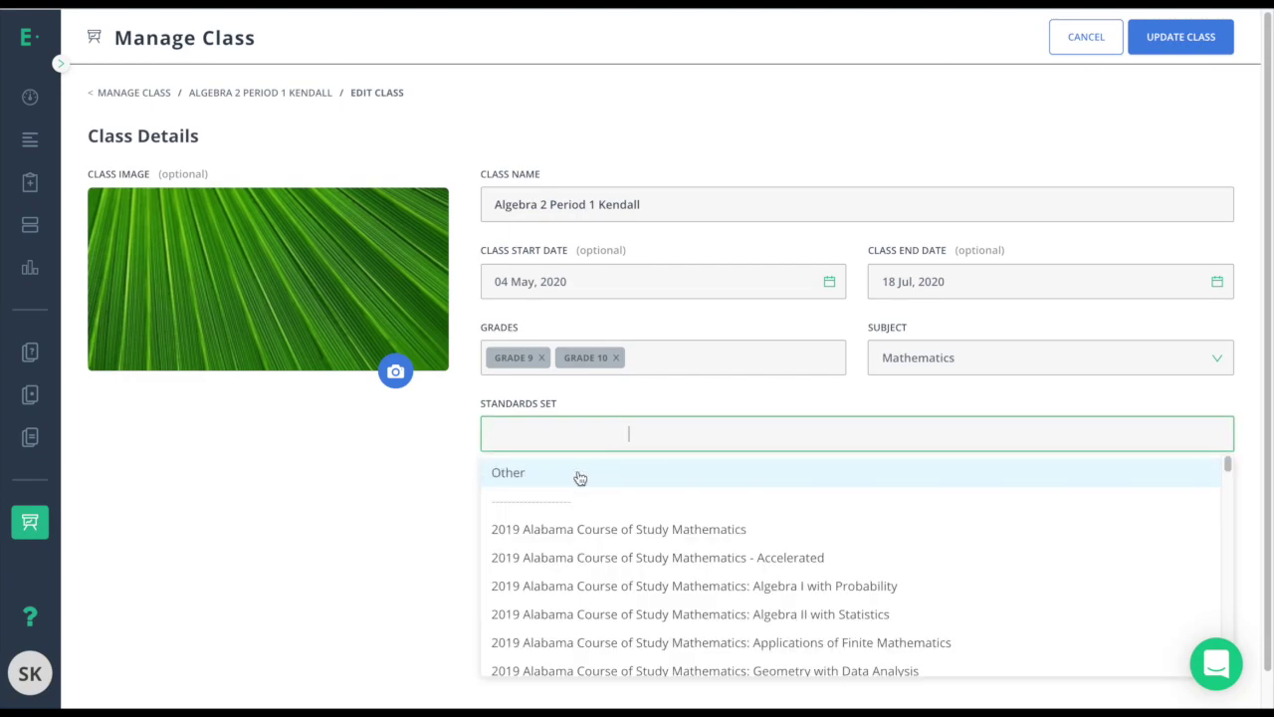
pyautogui.click(628, 406)
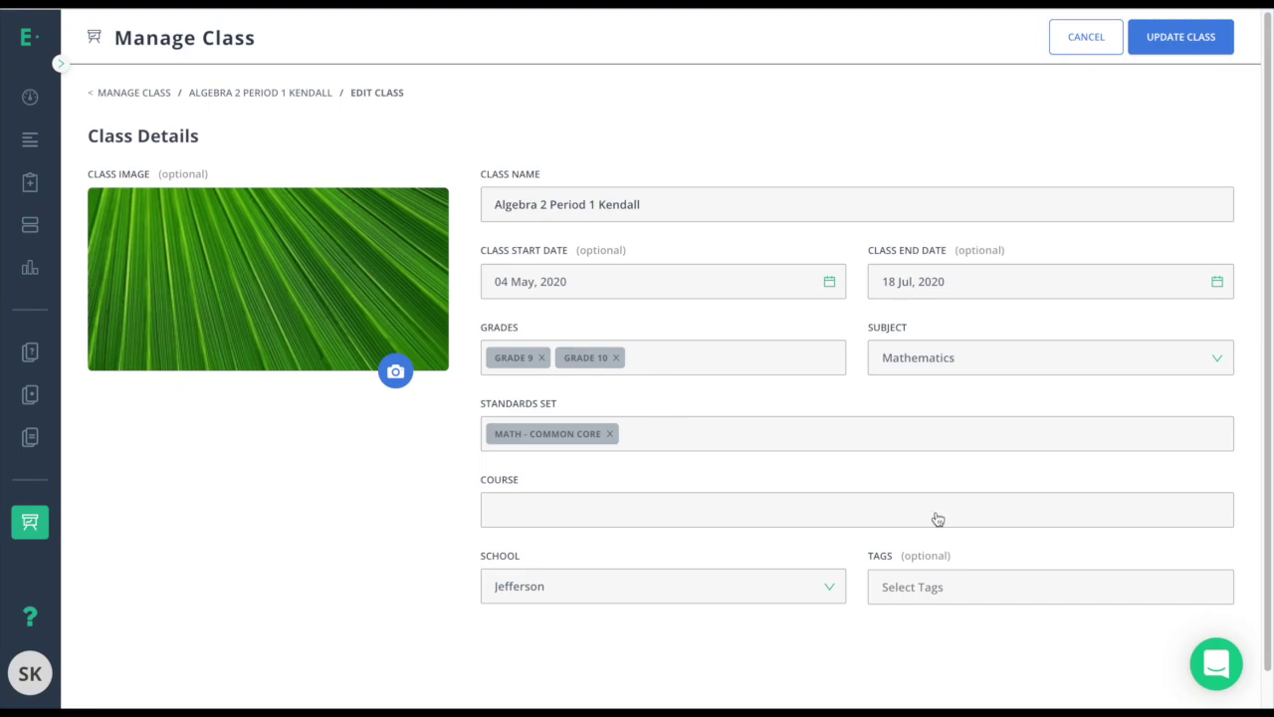
pyautogui.click(979, 588)
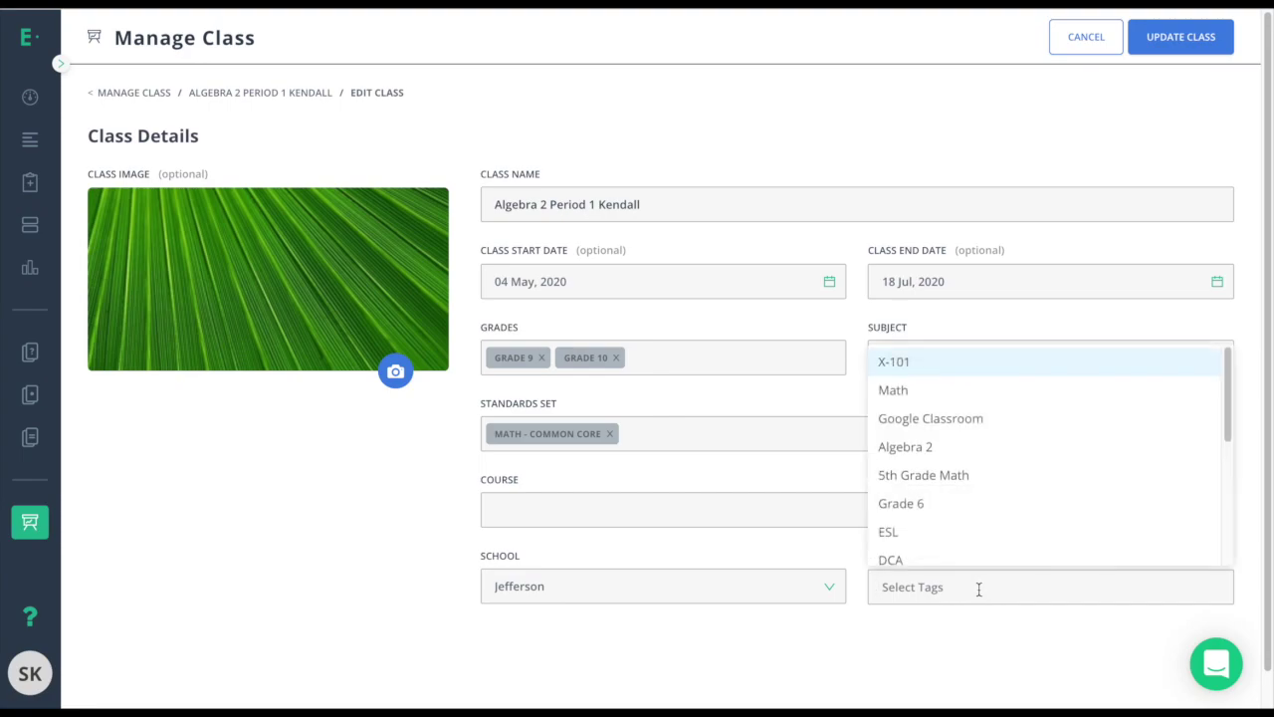
pyautogui.click(919, 449)
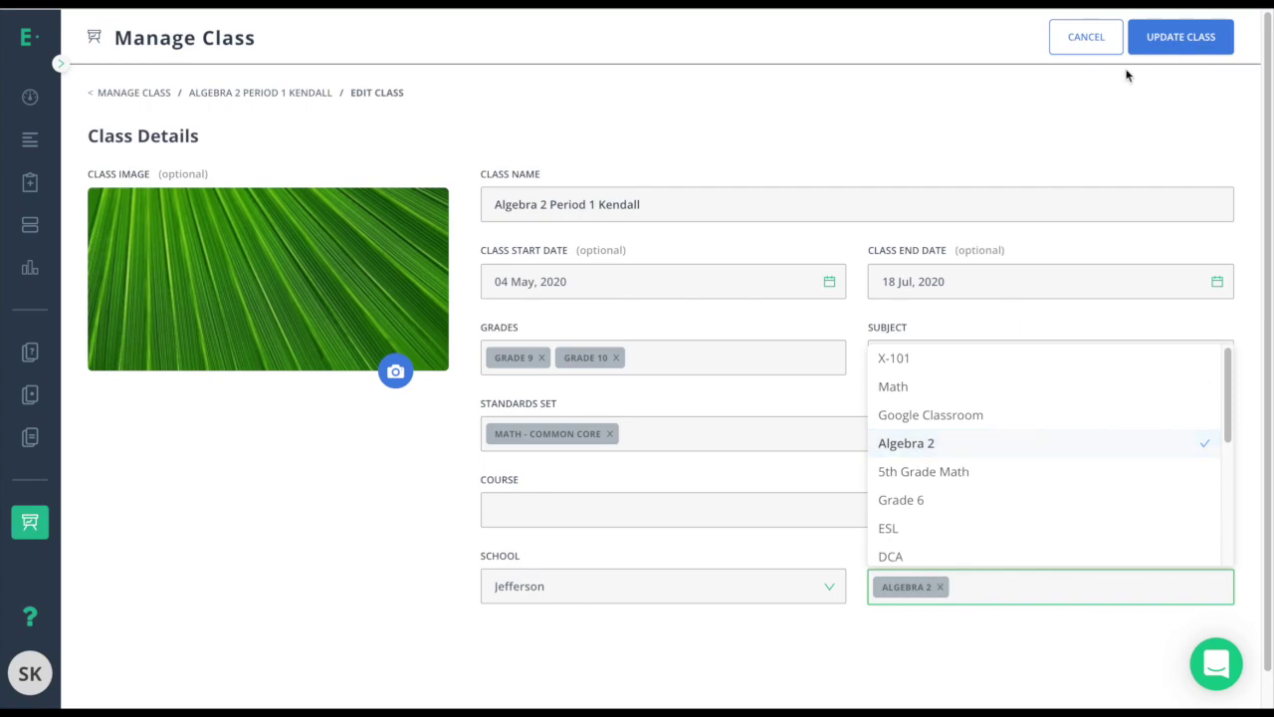
pyautogui.click(1179, 30)
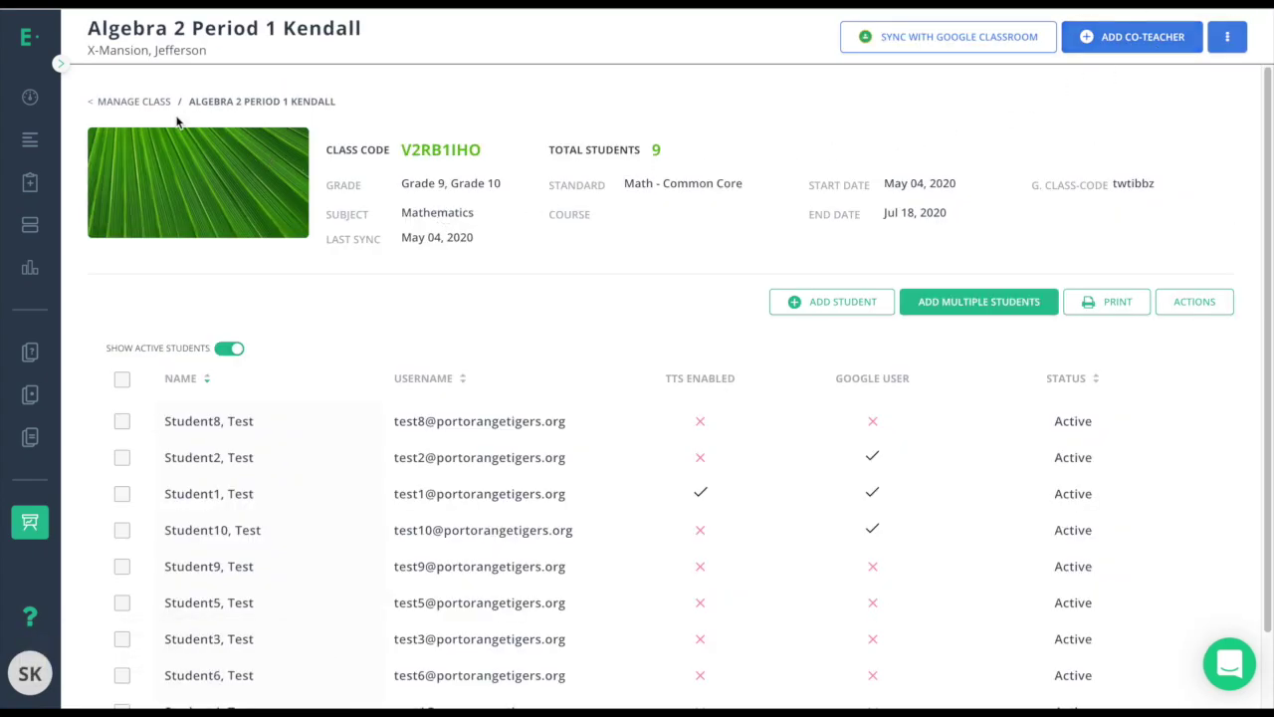
# - Return to the class list, open the Science class and show its options menu
pyautogui.click(146, 105)
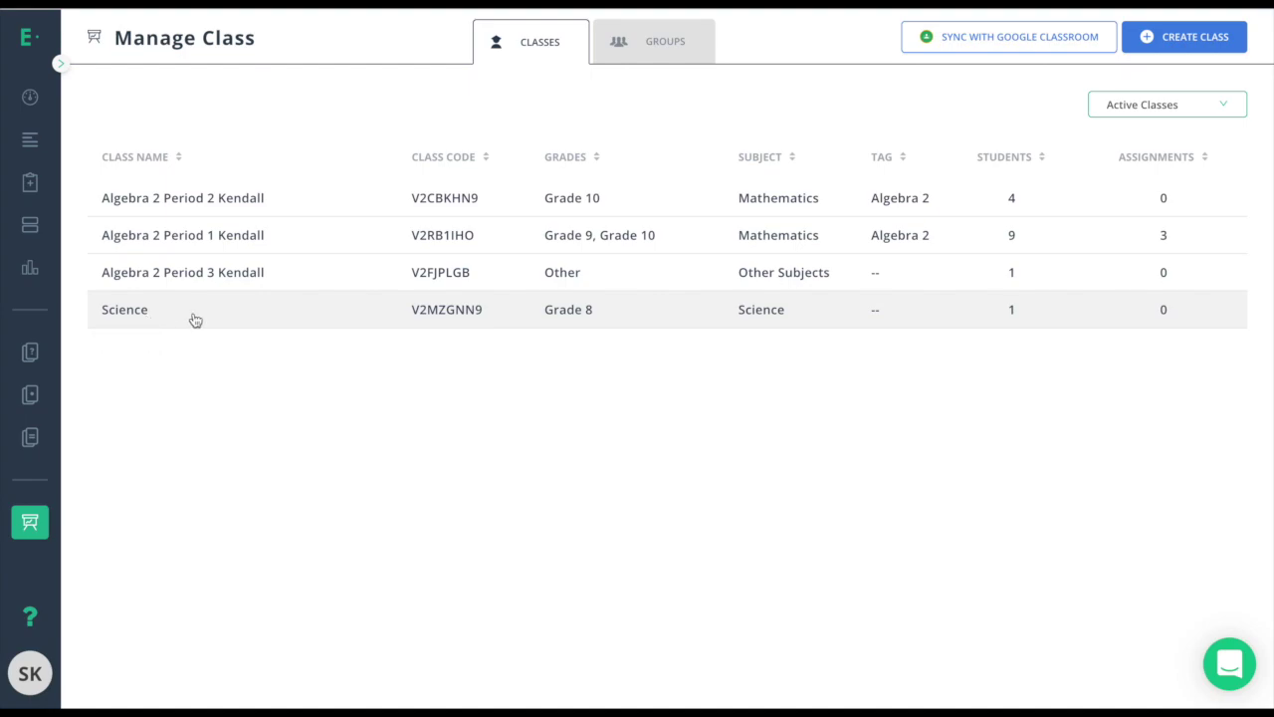
pyautogui.click(554, 322)
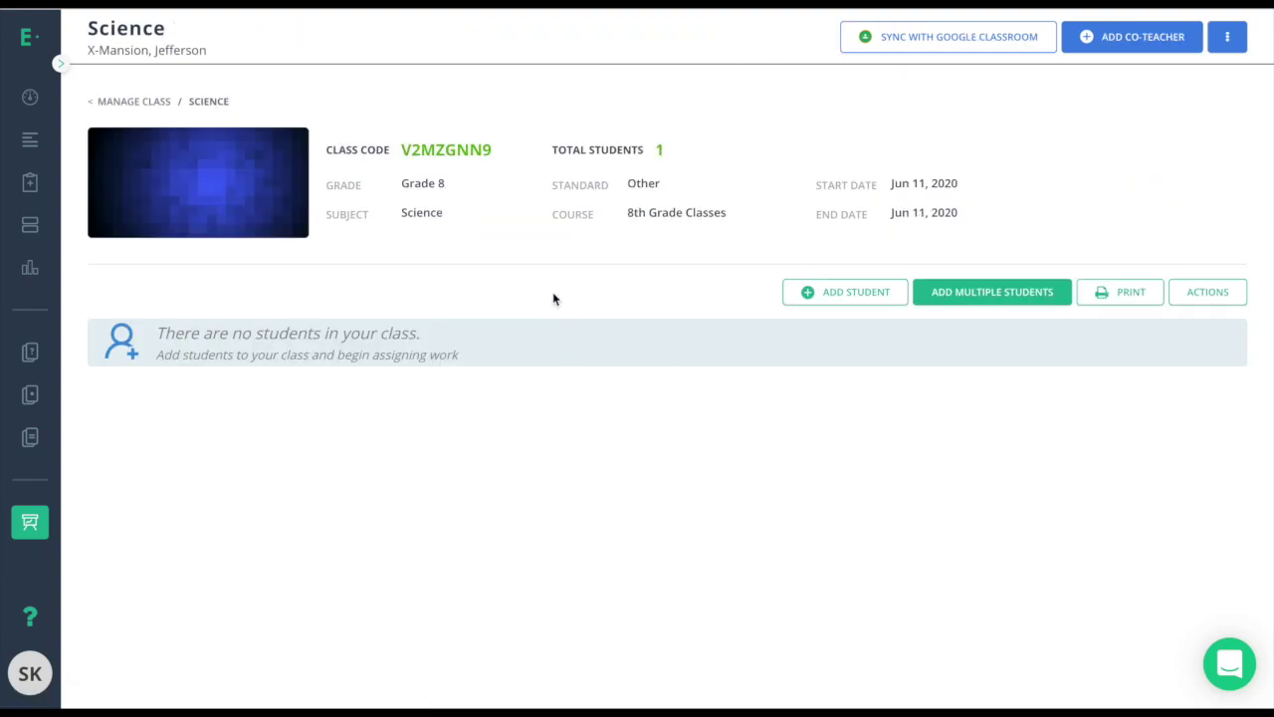
pyautogui.click(1229, 40)
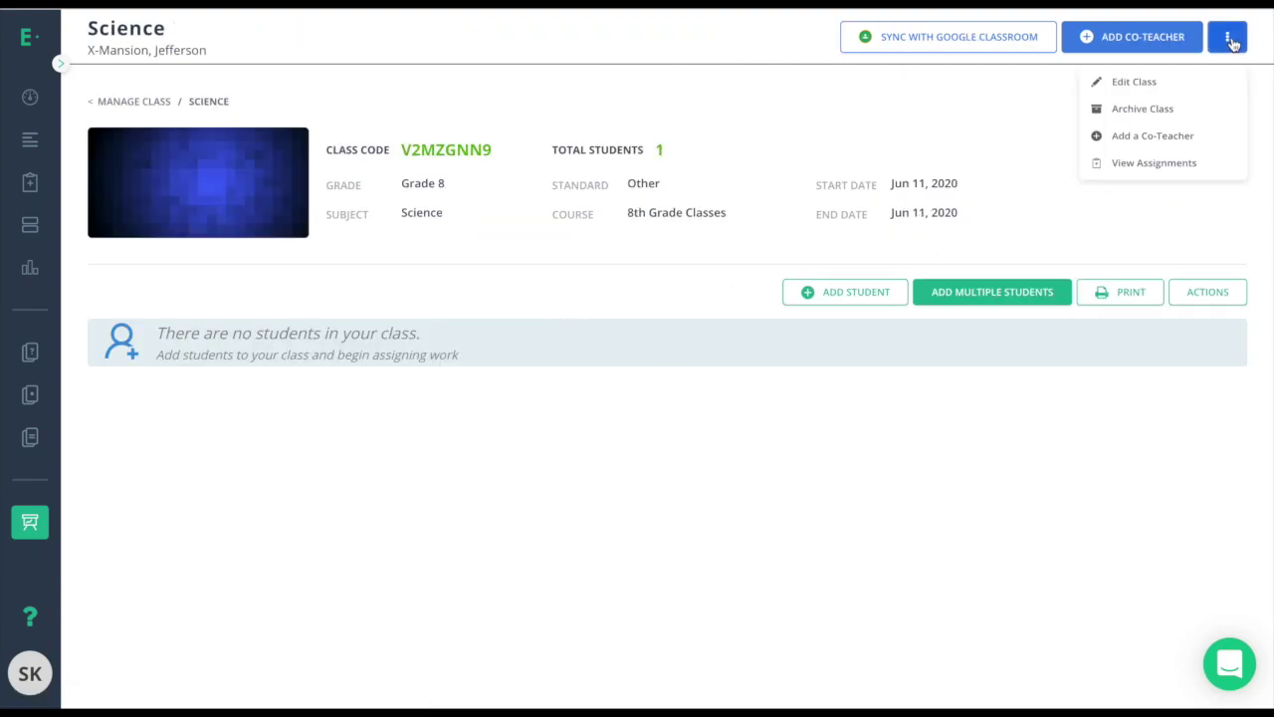
# - Rename the Science class to 'Science Period 5', save it, and return to the class list
pyautogui.click(1206, 82)
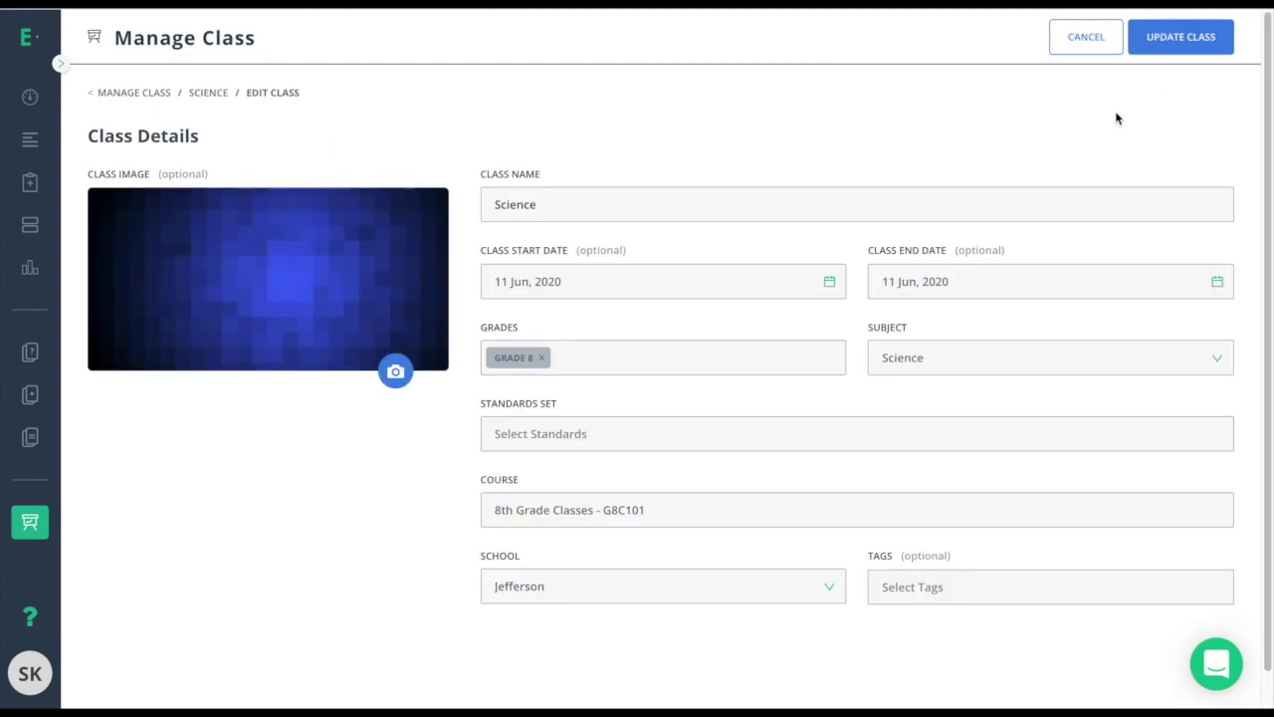
pyautogui.click(643, 203)
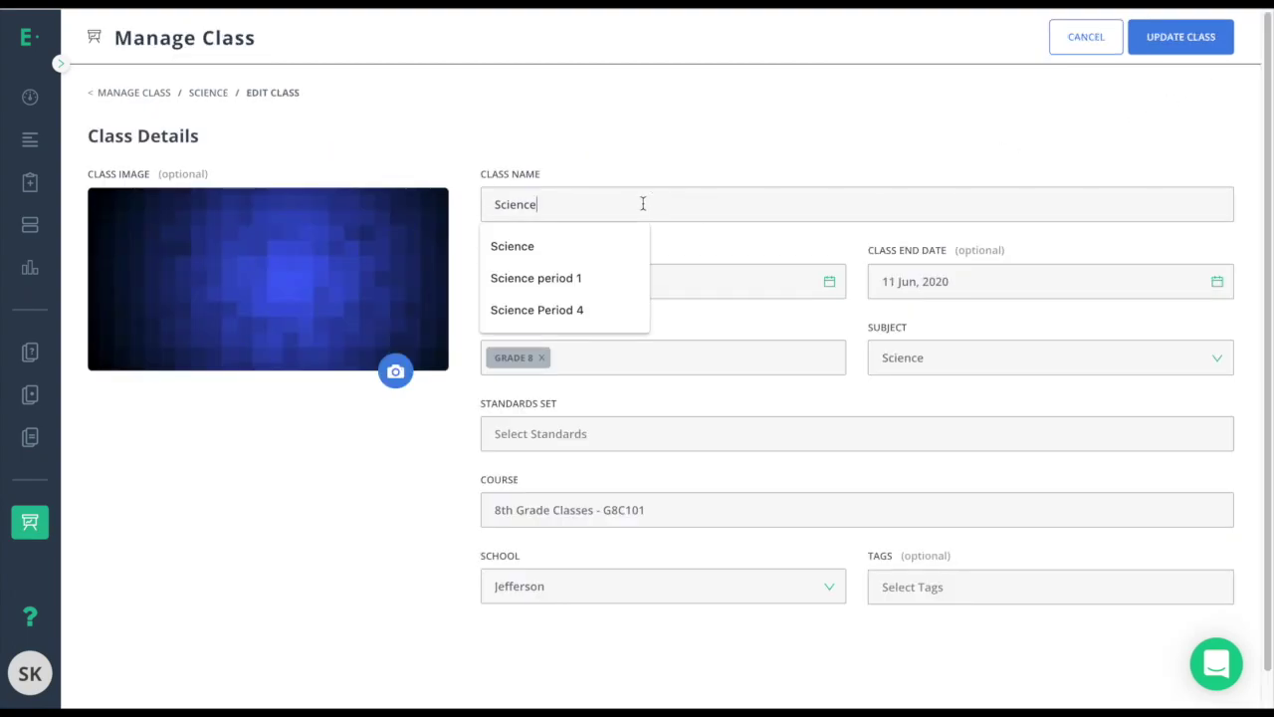
pyautogui.write('Period')
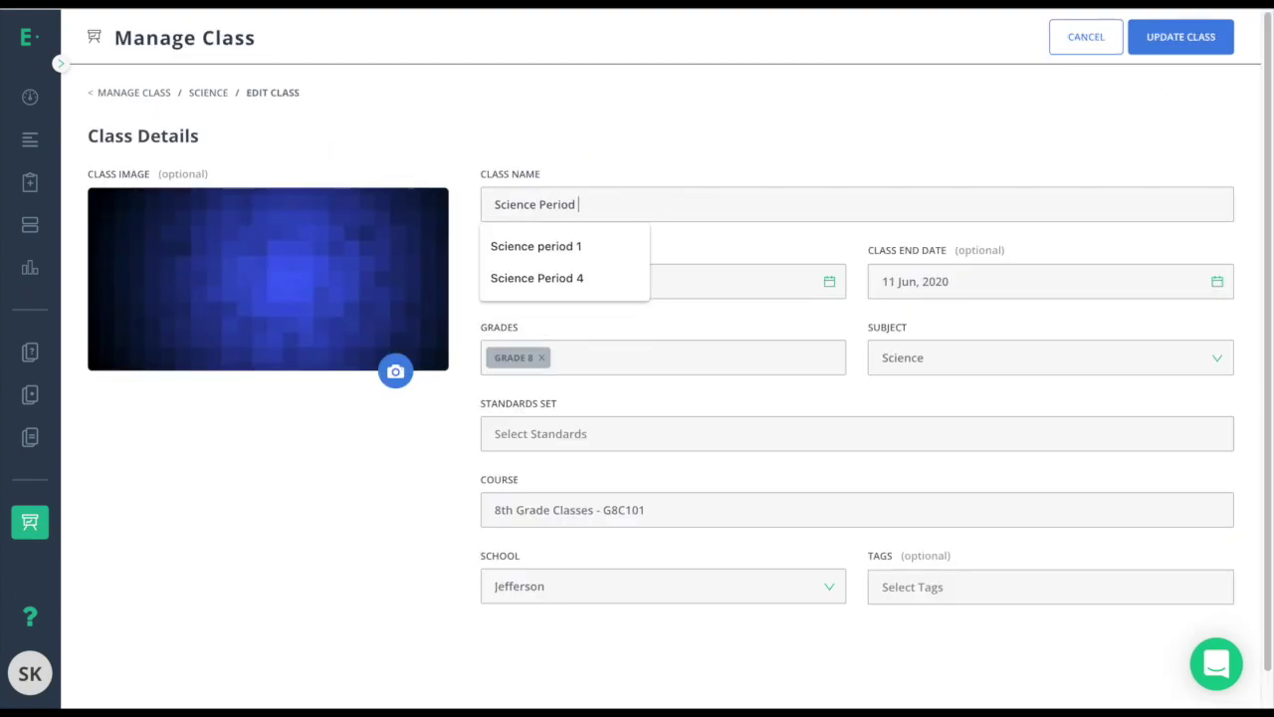
pyautogui.write(' 5')
pyautogui.click(1172, 45)
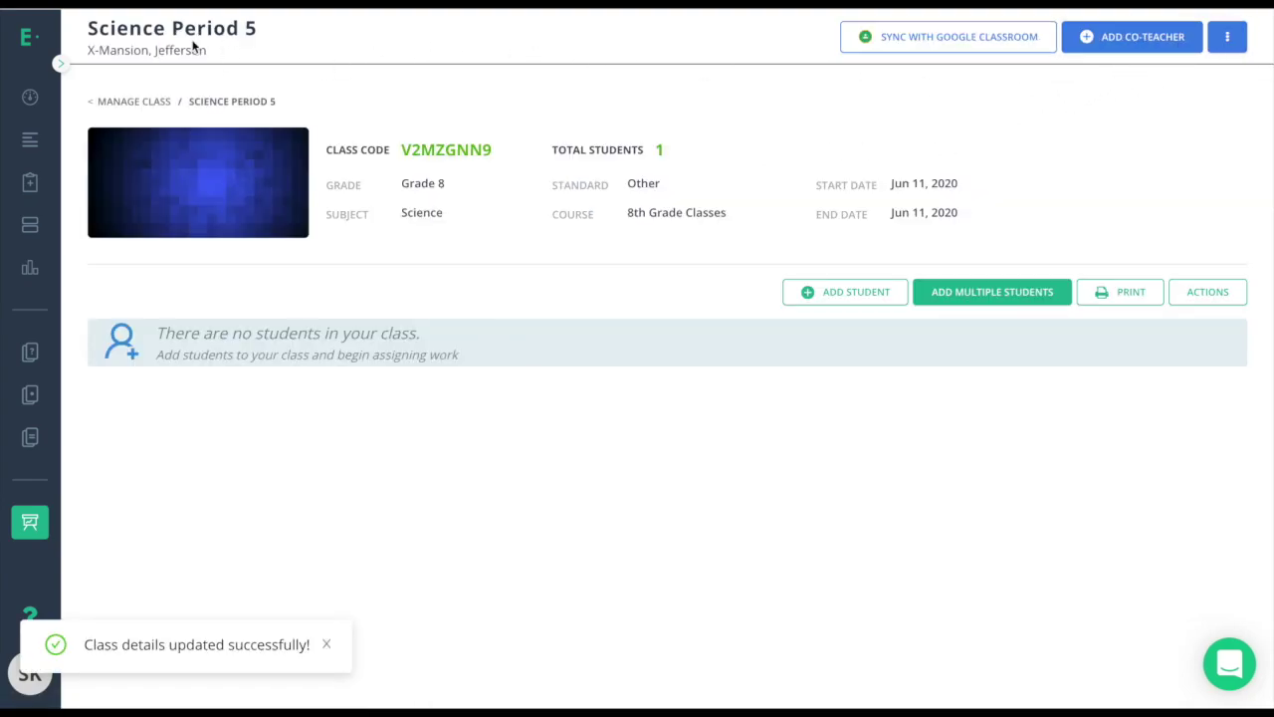
pyautogui.click(159, 101)
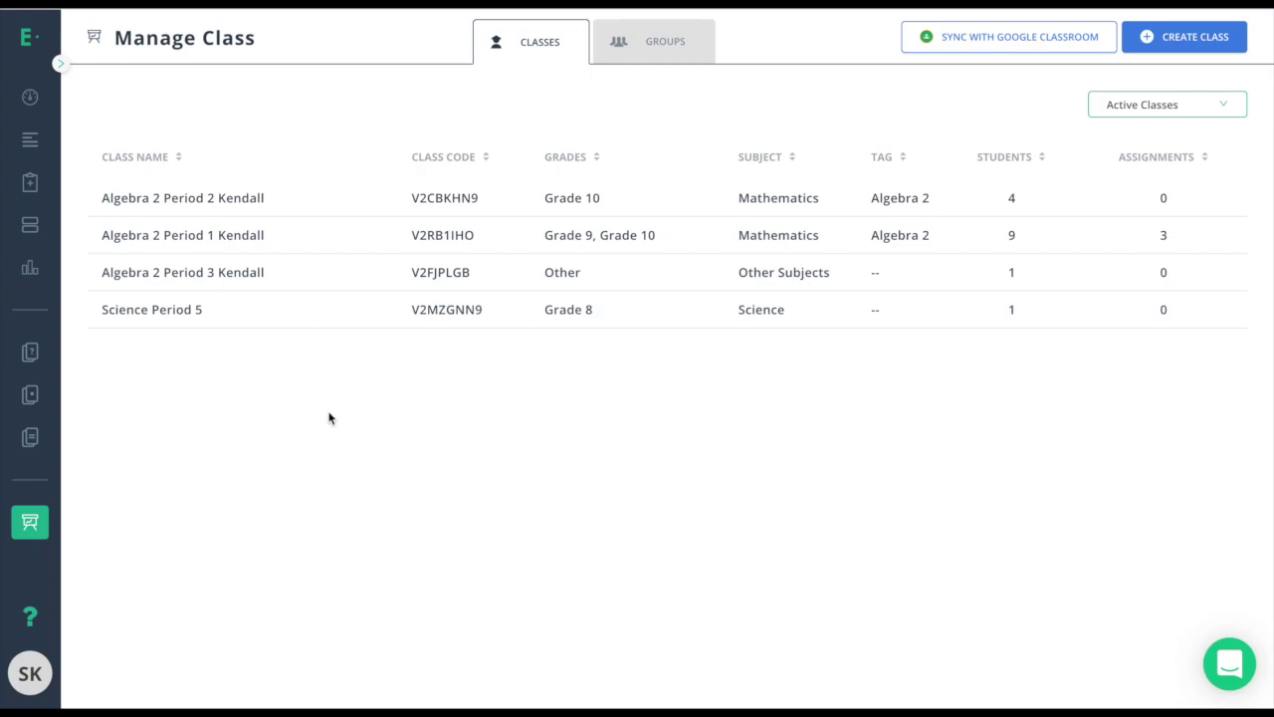
# - In Algebra 2 Period 1 Kendall, select Student8 and choose Edit Student from Actions
pyautogui.click(299, 310)
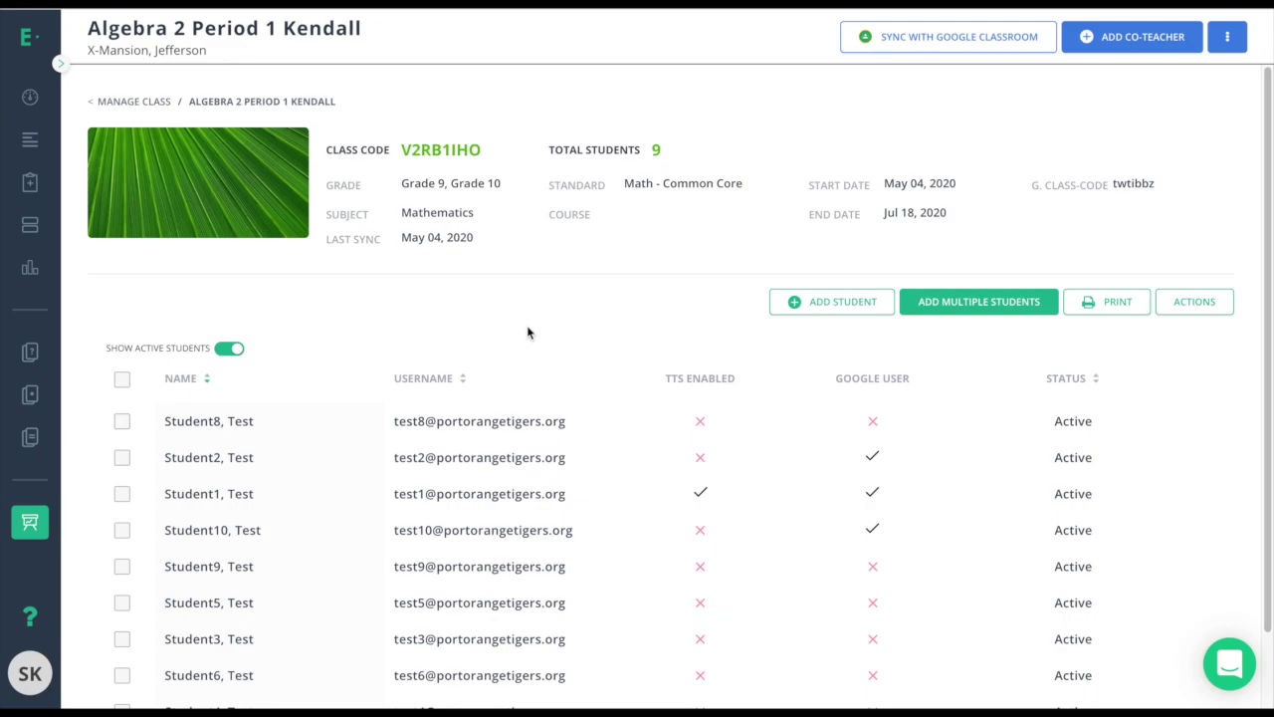
pyautogui.click(122, 422)
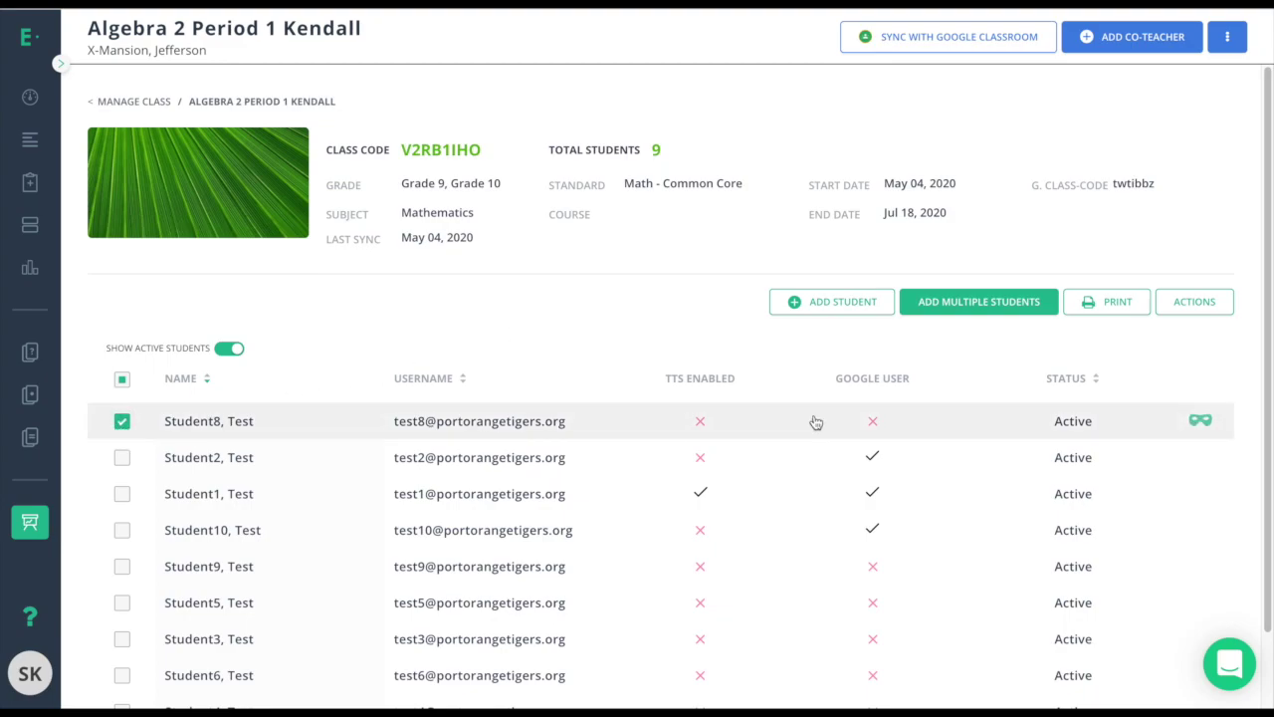
pyautogui.click(1208, 303)
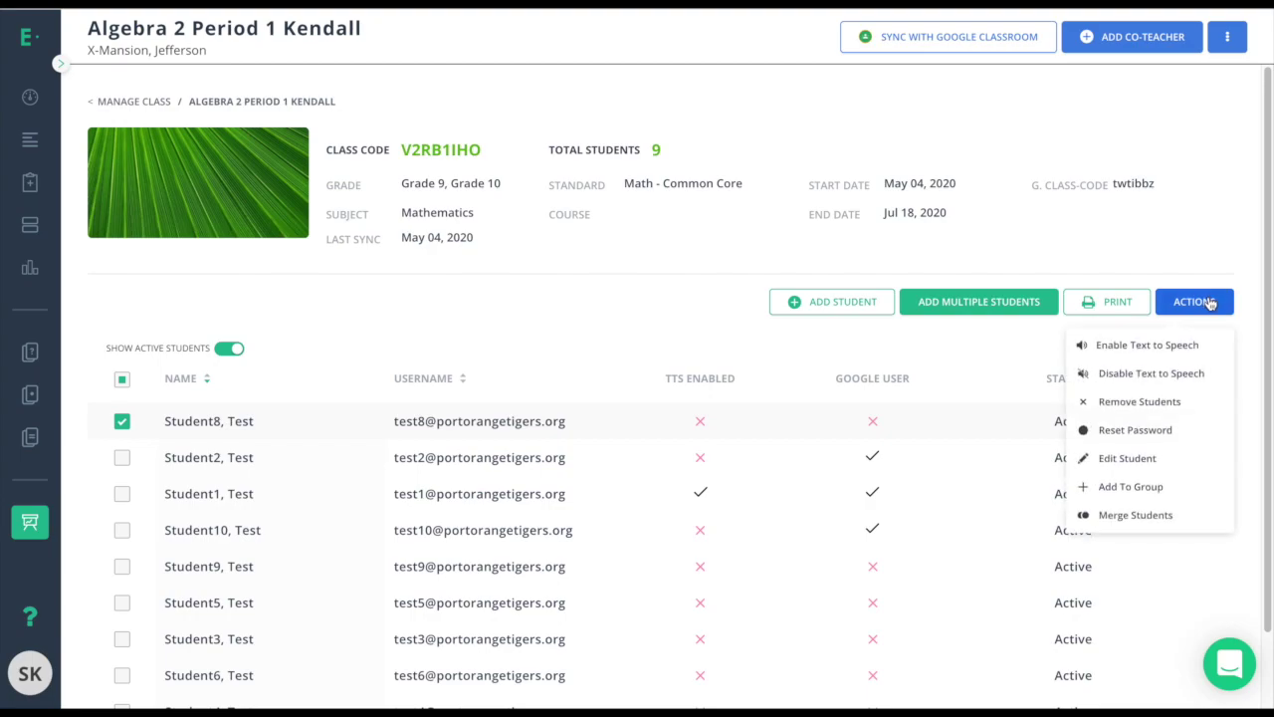
pyautogui.click(1140, 463)
# - Look through the student's additional details and Parents/Guardians field, then close the form without saving
pyautogui.click(503, 249)
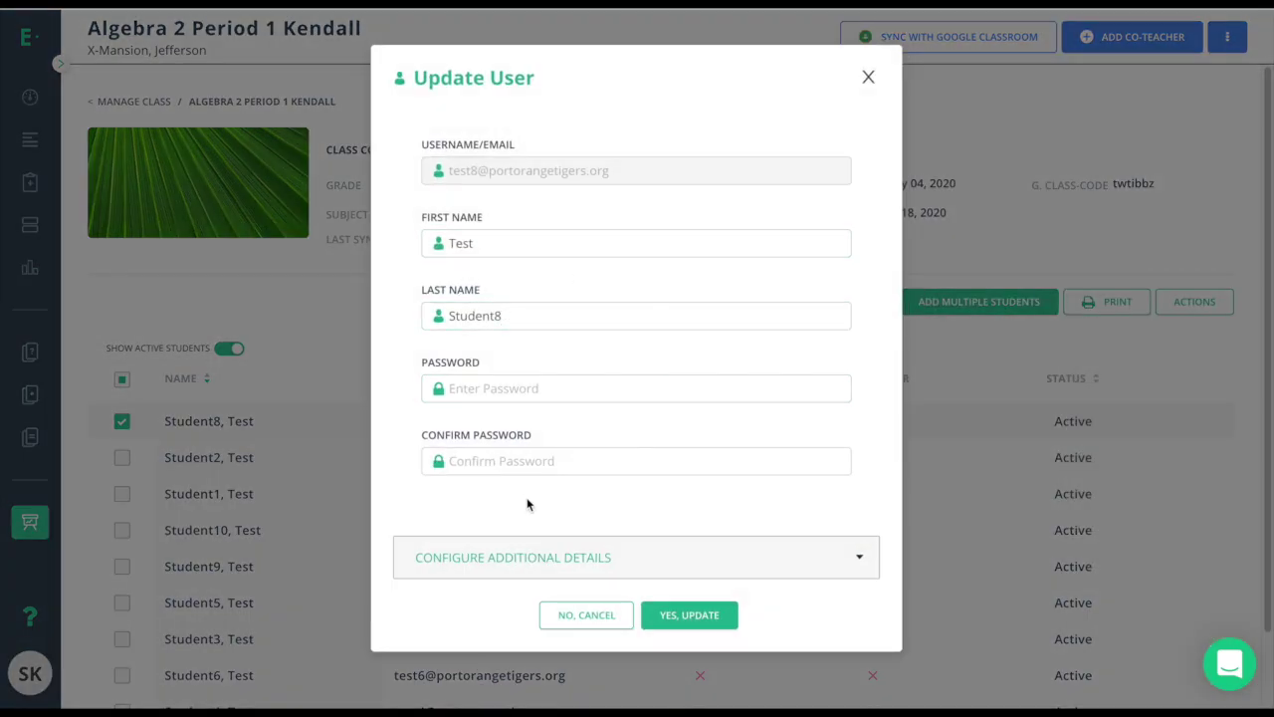
pyautogui.click(521, 562)
pyautogui.scroll(-3, 591, 398)
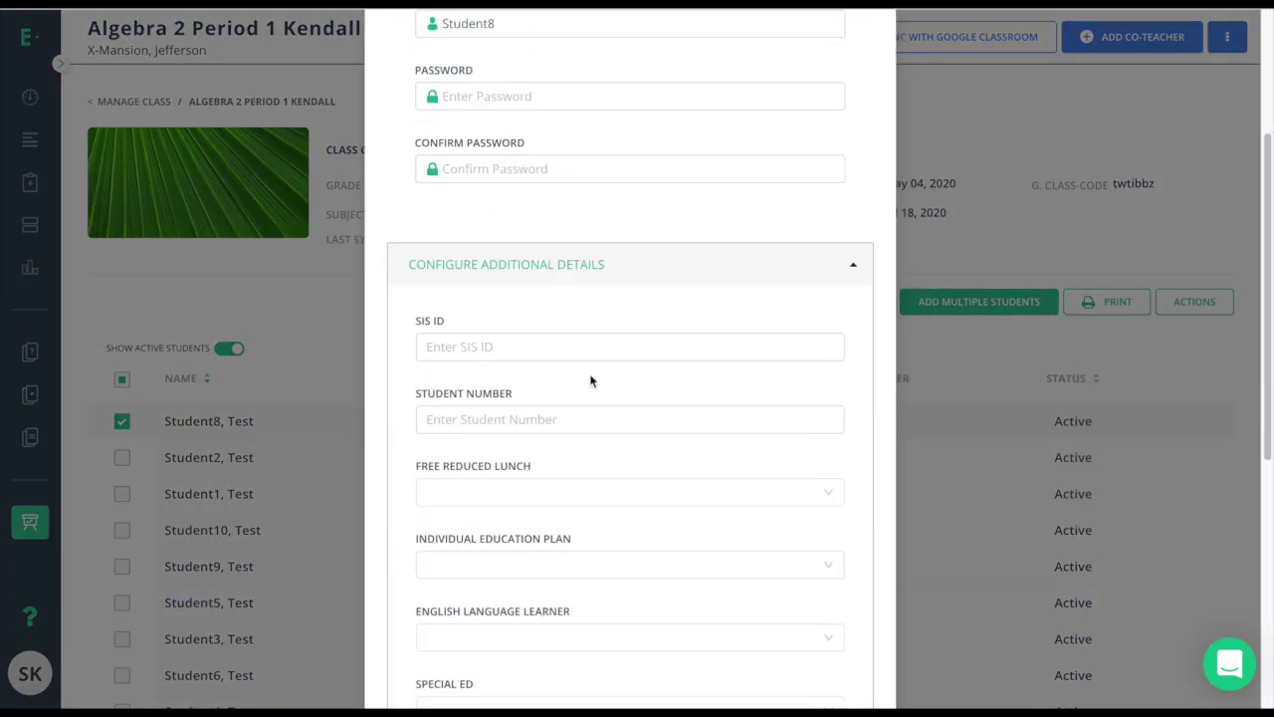
pyautogui.scroll(-1, 591, 379)
pyautogui.scroll(-1, 537, 285)
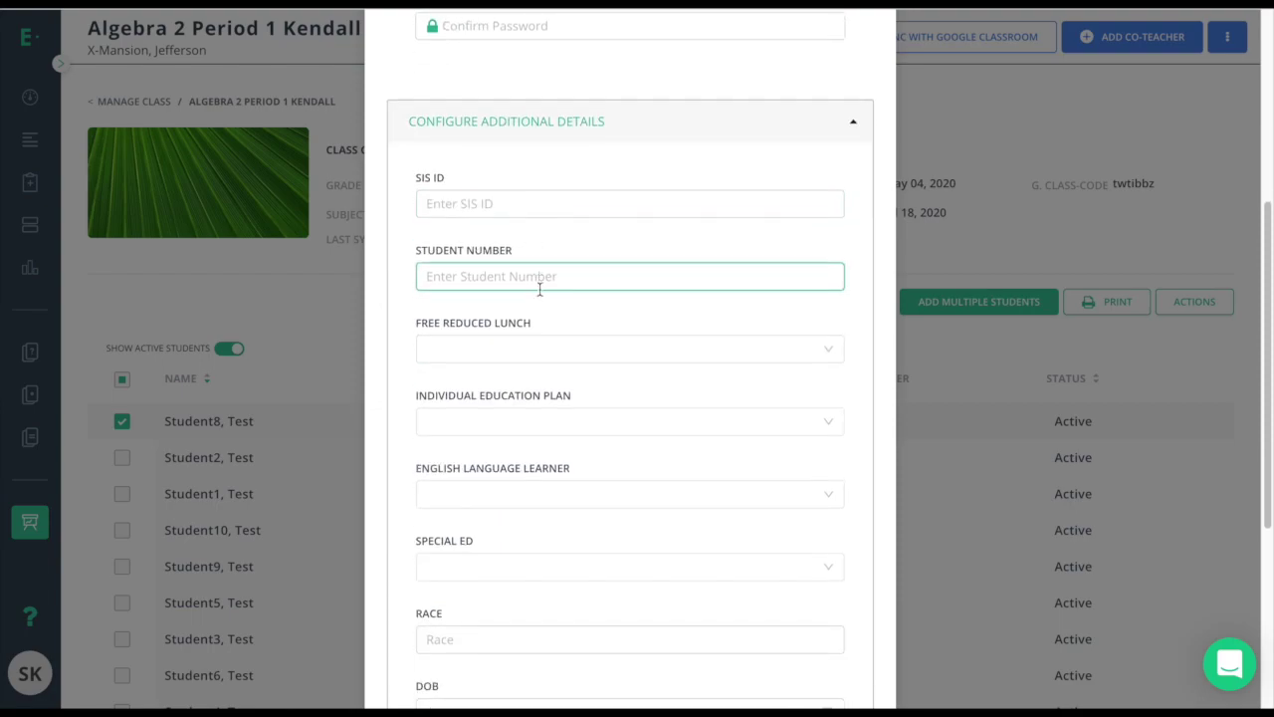
pyautogui.scroll(-1, 660, 432)
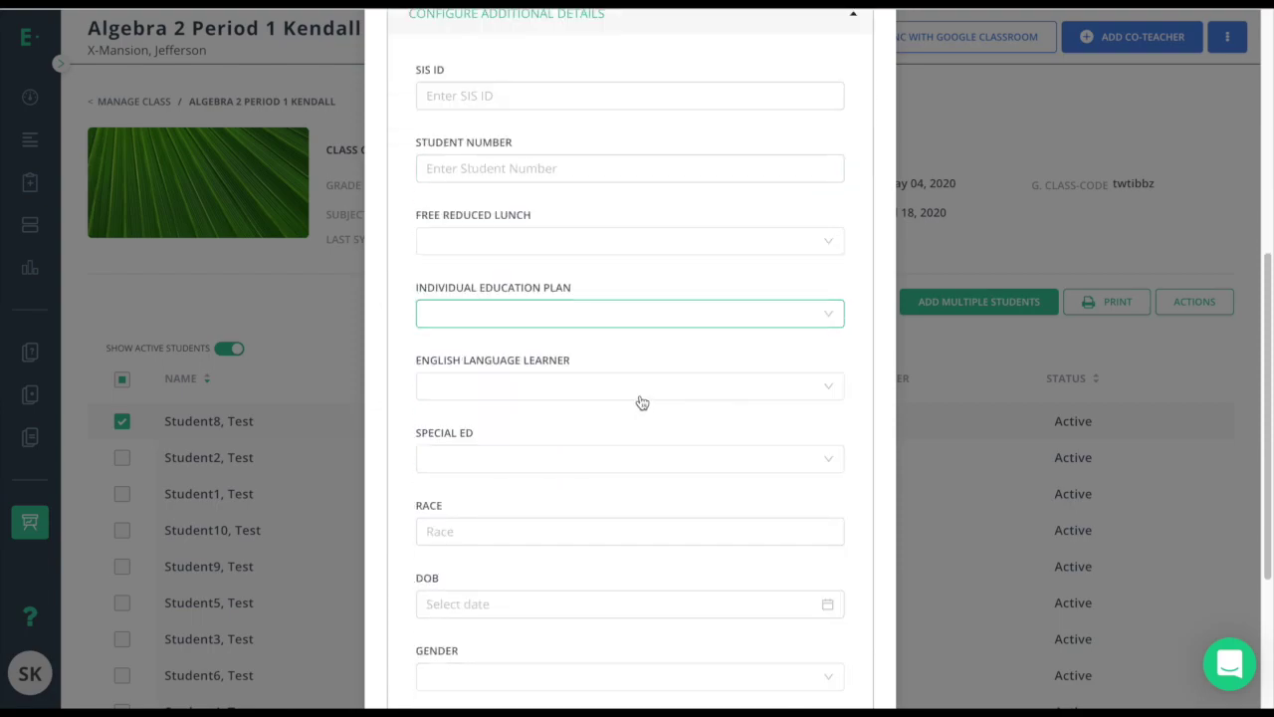
pyautogui.scroll(-2, 610, 397)
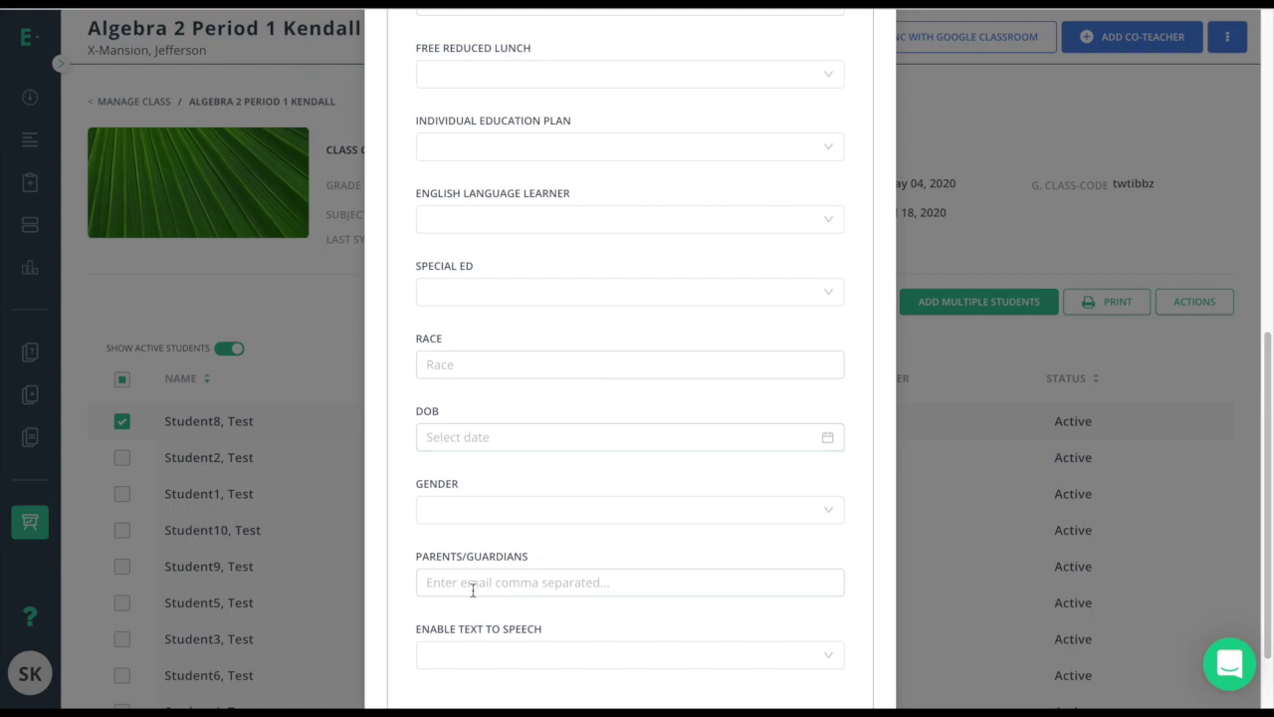
pyautogui.click(537, 583)
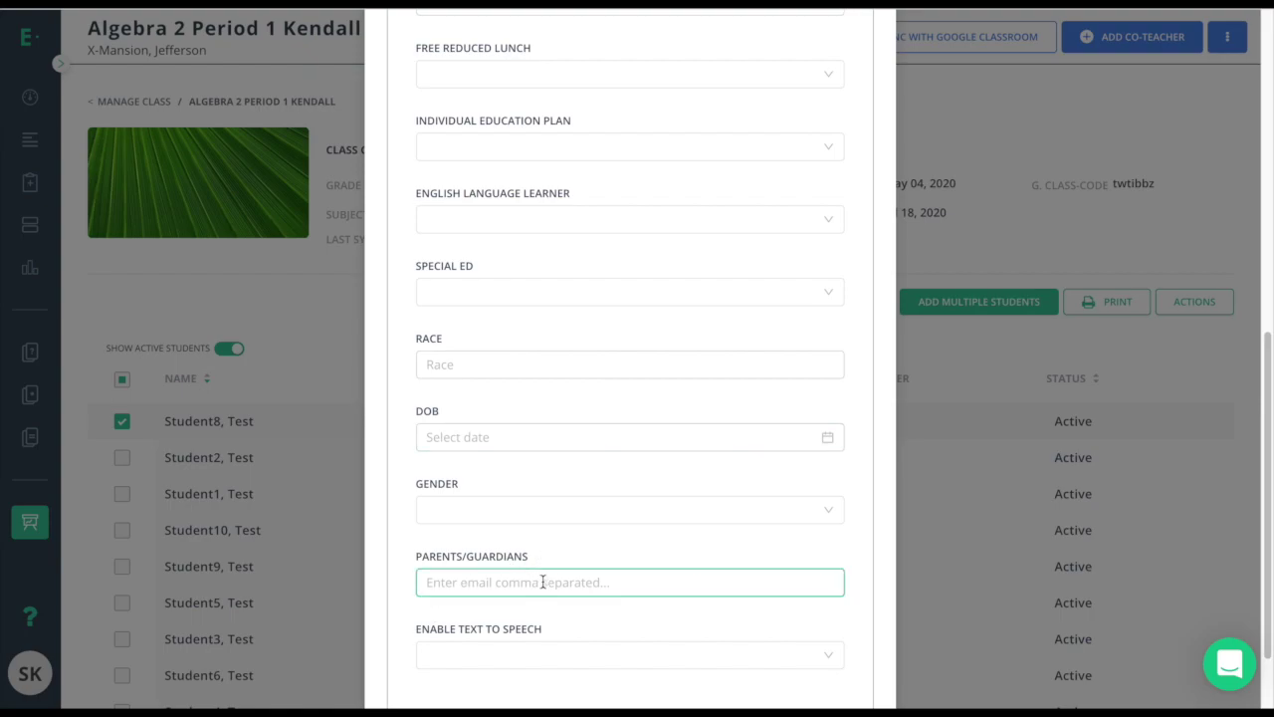
pyautogui.press('Escape')
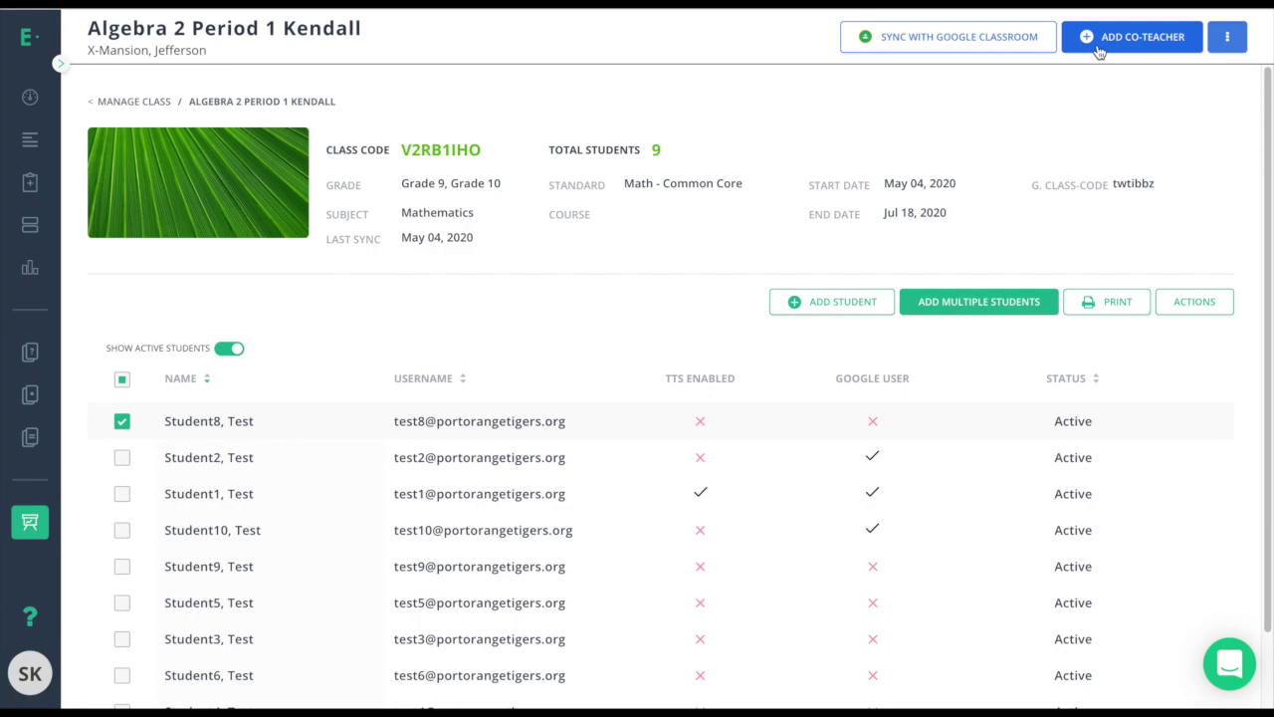
pyautogui.click(1227, 40)
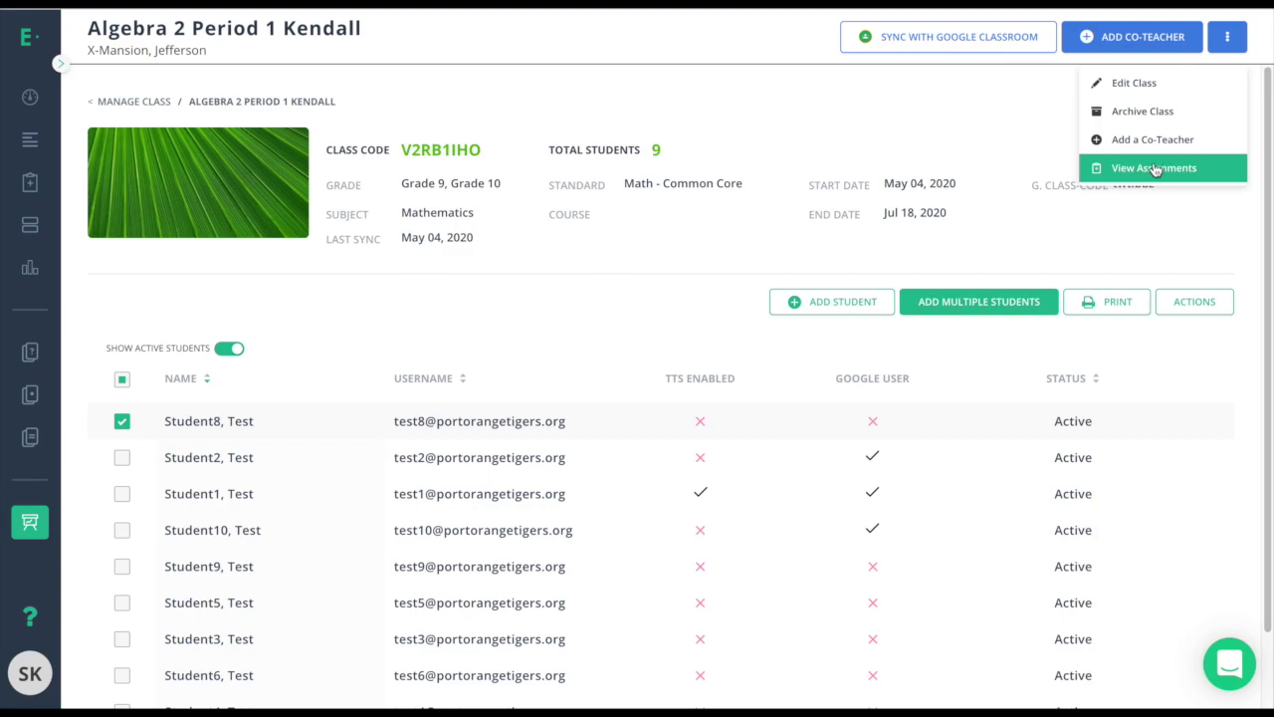
pyautogui.click(1028, 230)
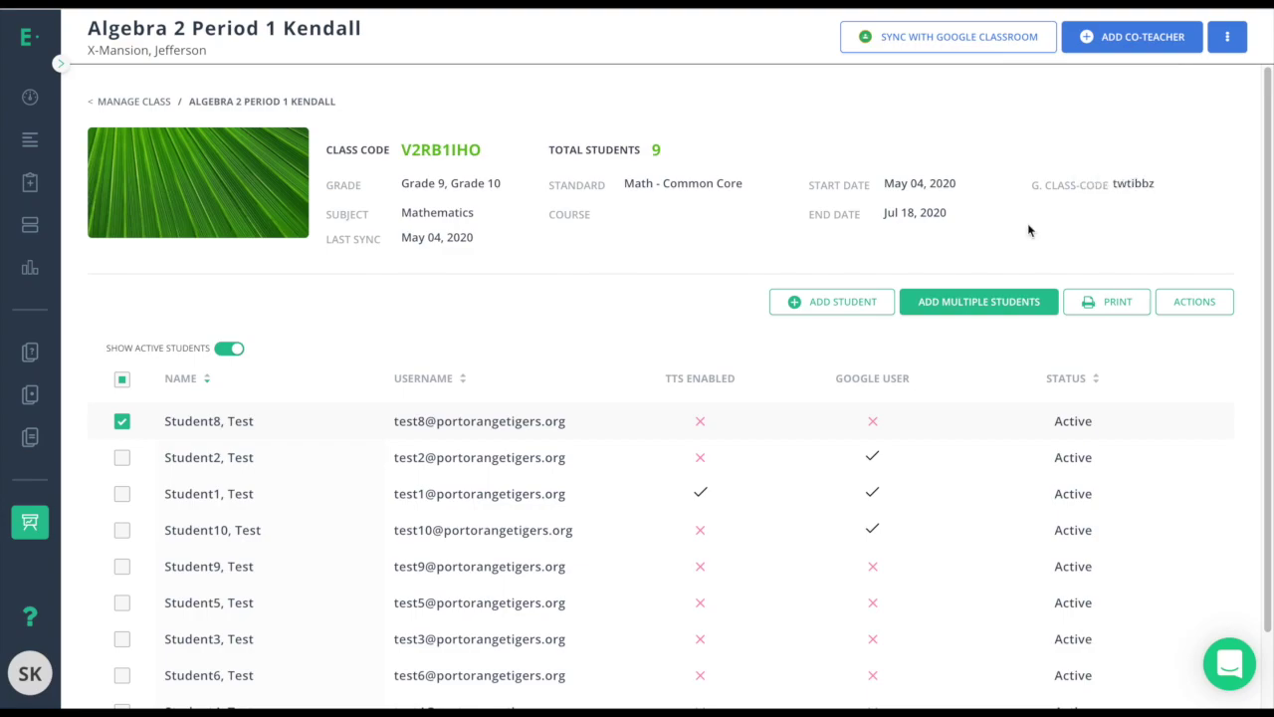
pyautogui.moveTo(1177, 425)
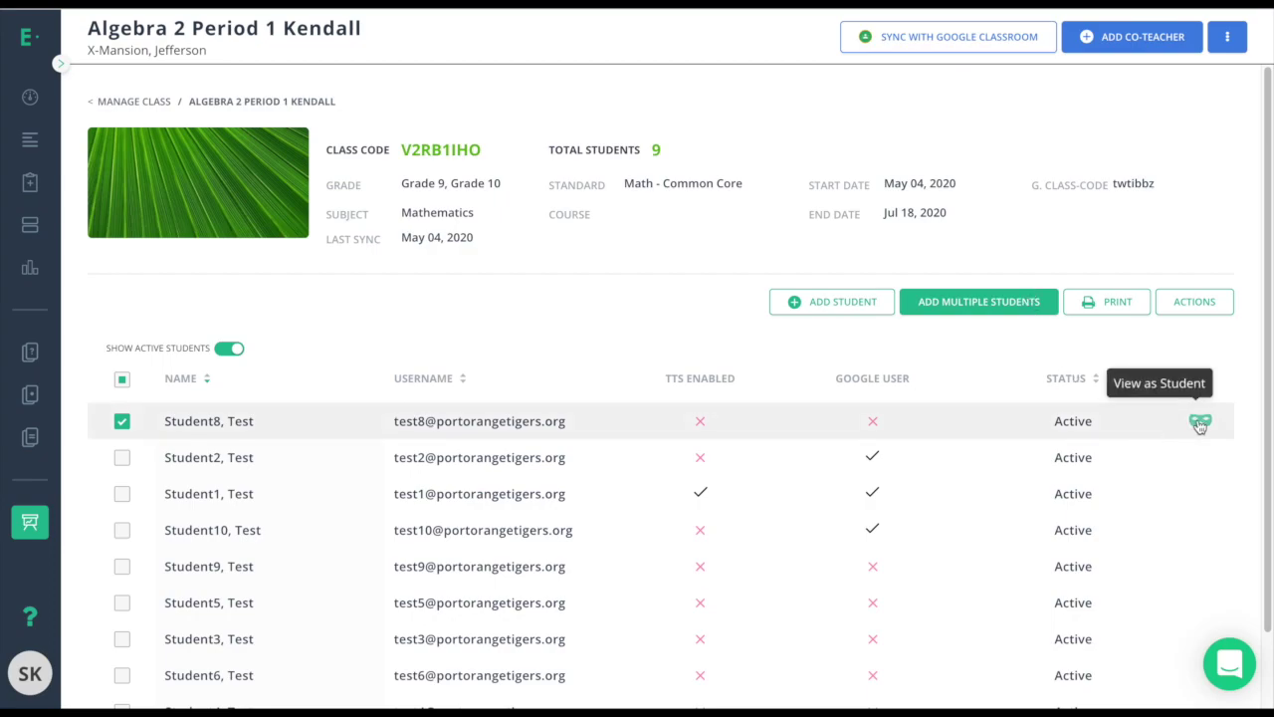